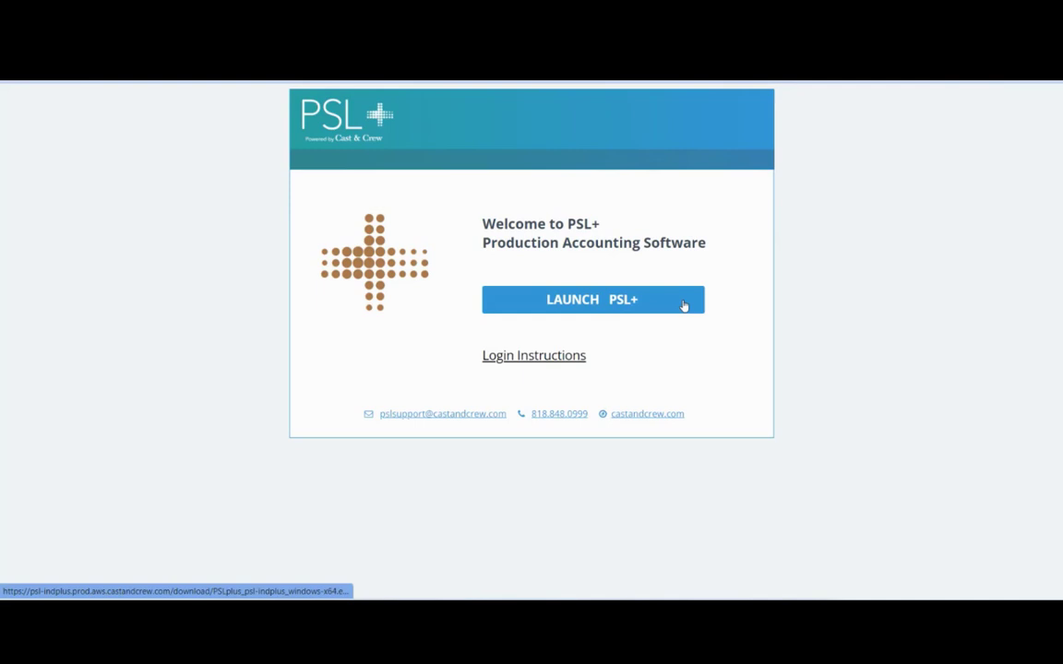
Download the latest PSL+ installer from the launch page and run the downloaded .exe.
left_click(683, 305)
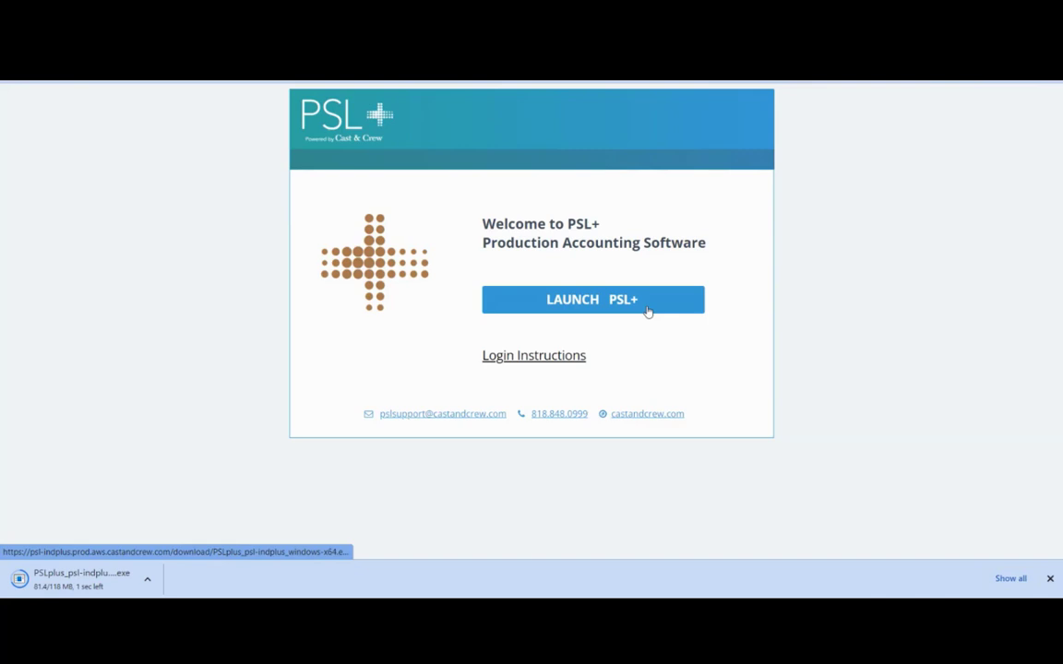
left_click(67, 587)
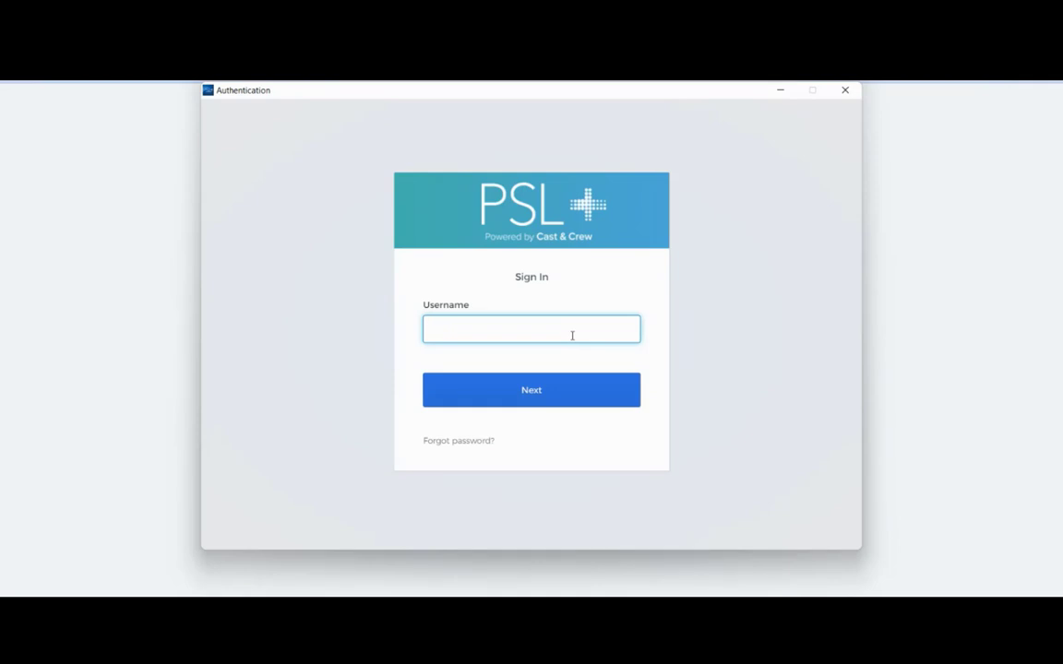
Sign in to PSL+ with the existing username and its password.
left_click(538, 397)
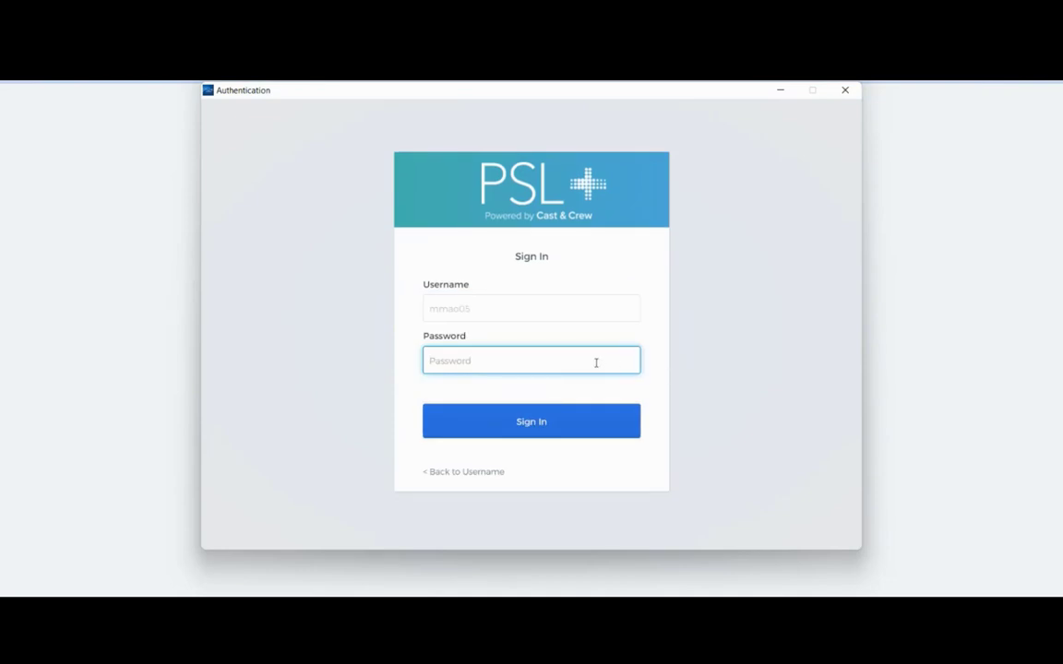
type("********")
type("*********")
left_click(578, 427)
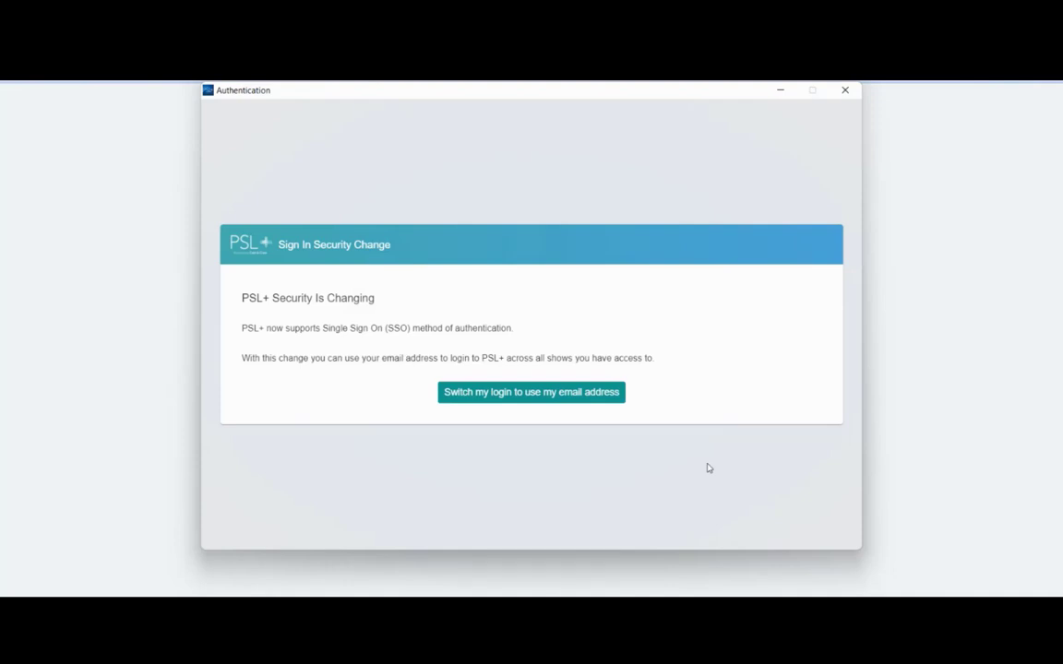
Choose 'Switch my login to use my email address' on the security change notice.
left_click(541, 396)
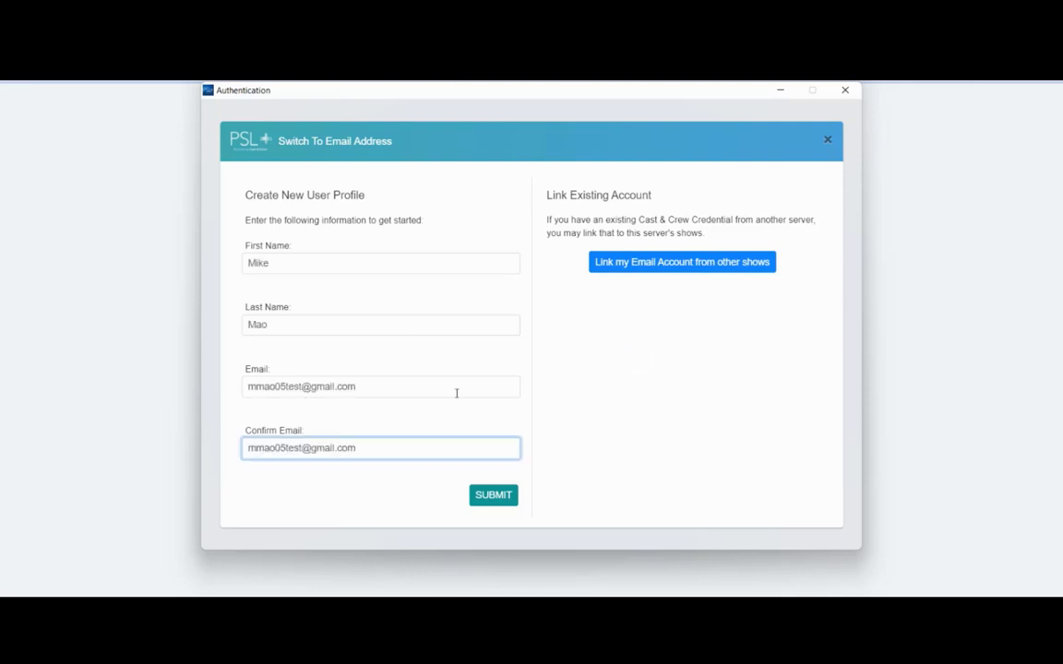
Submit the email-based profile, then open the PSL+ activation email in Gmail.
left_click(498, 505)
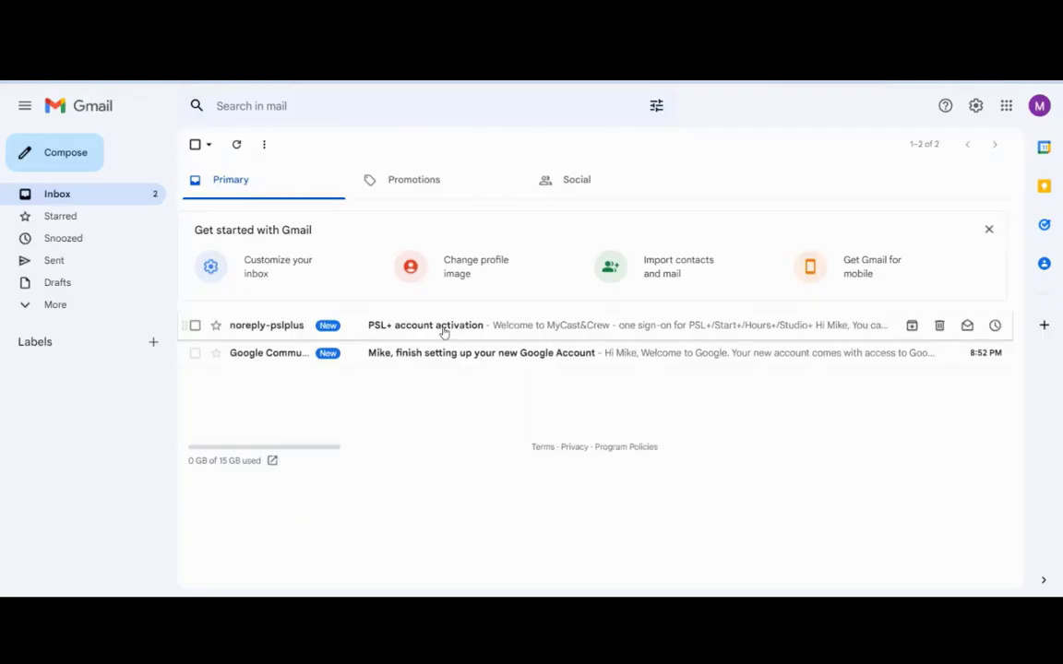
left_click(443, 332)
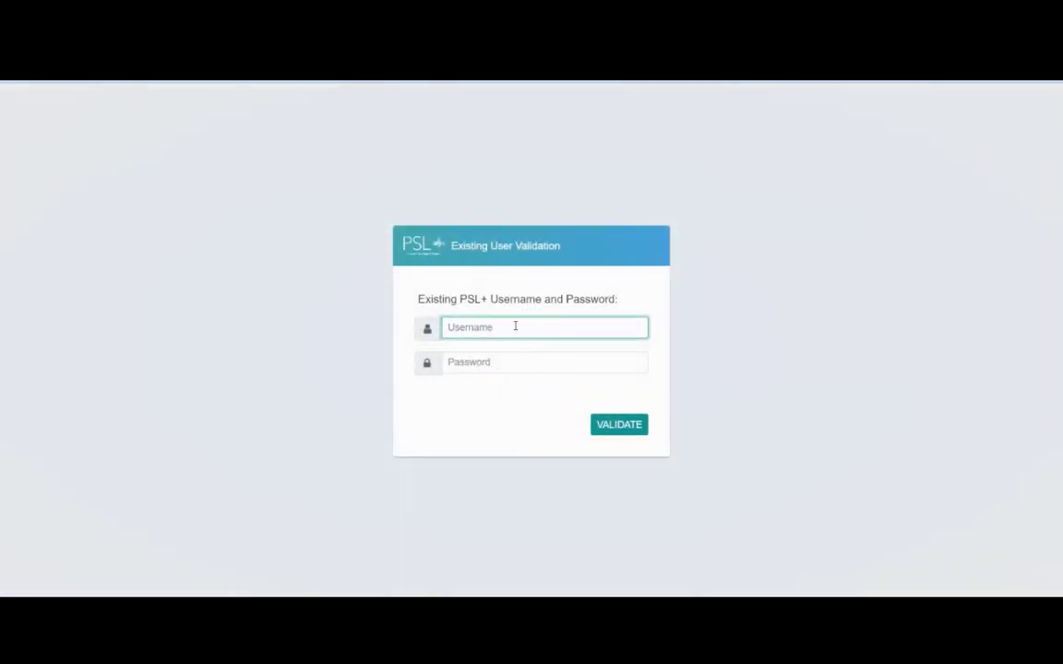
Validate the old PSL+ login by entering the existing username and password.
key("Tab")
type("****")
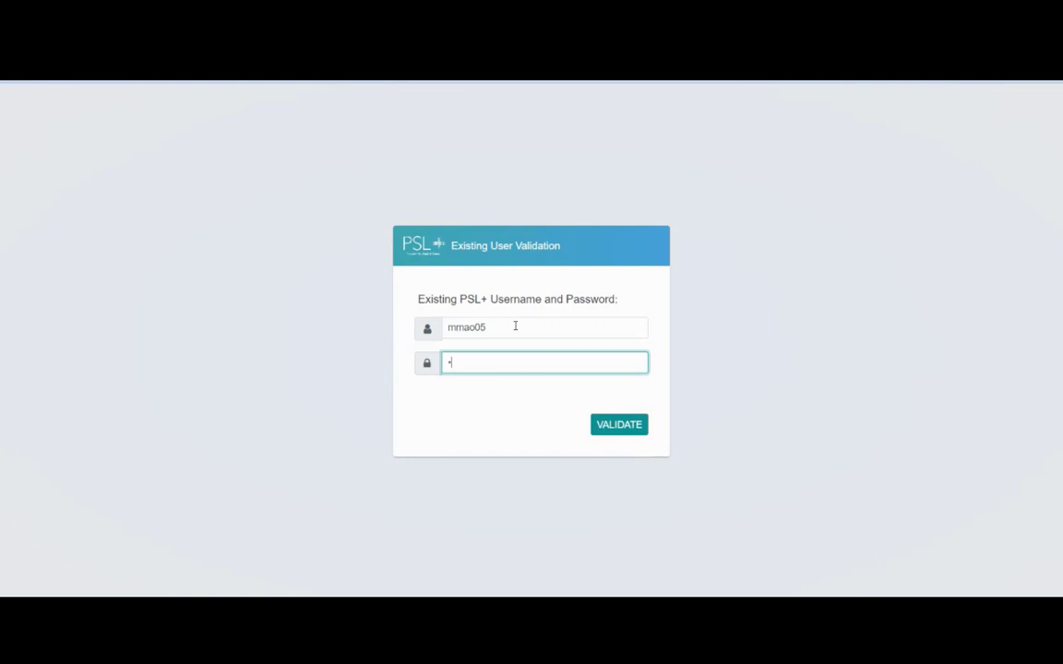
type("*******")
type("******")
left_click(607, 427)
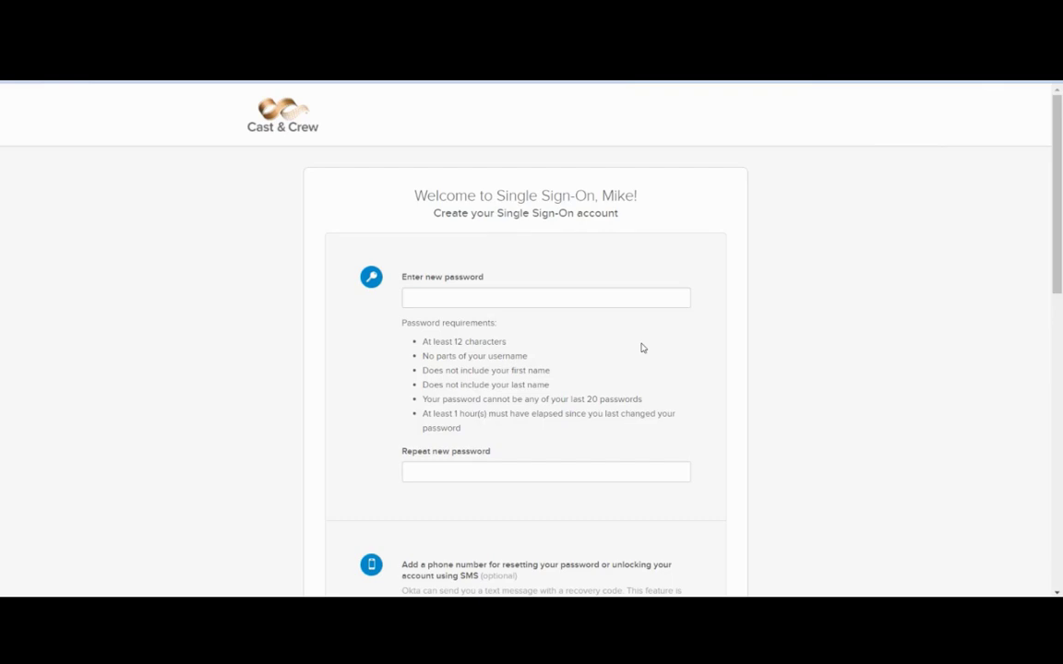
Set and confirm a new password, pick the Brooklyn Bridge image, and create the account.
scroll(643, 347, "down", 1)
left_click(611, 294)
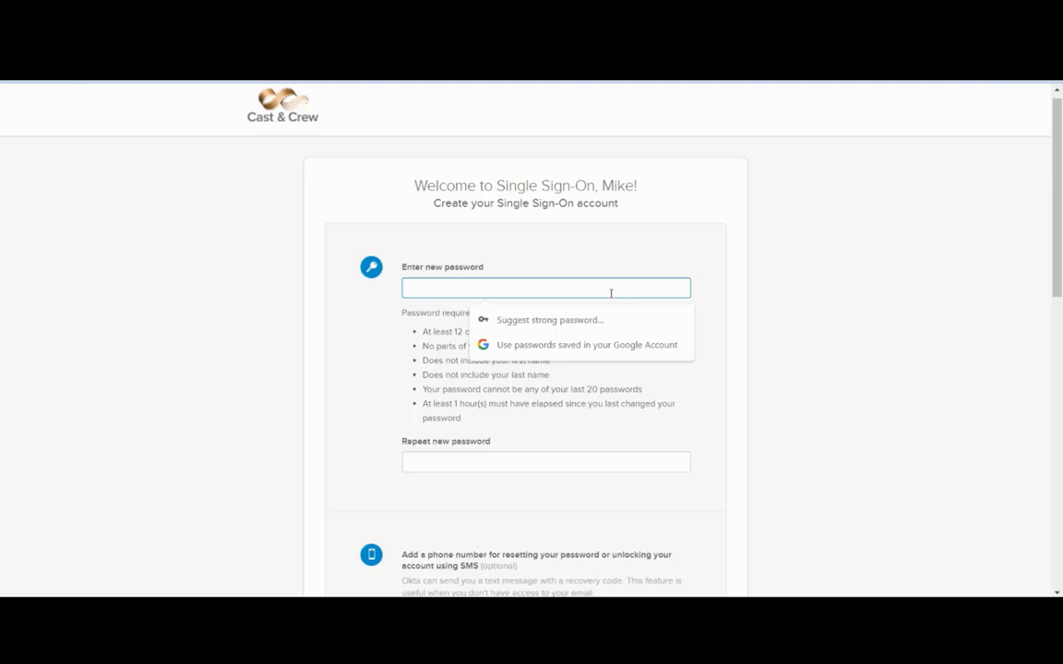
type("•••••••")
type("•••••")
type("••••")
left_click(575, 463)
type("•••••••")
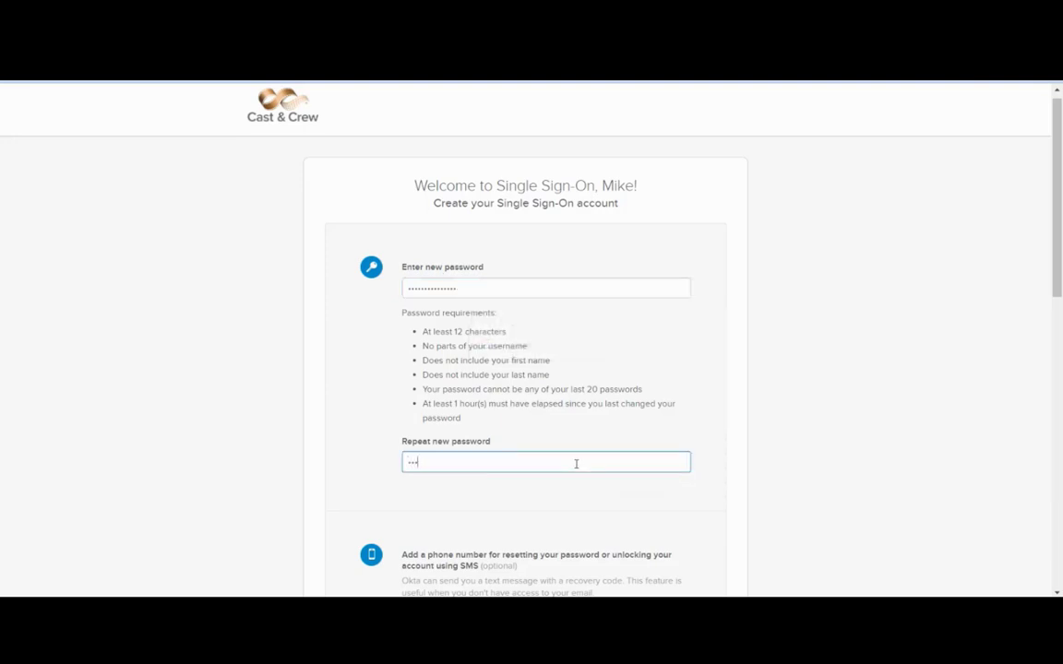
type("•••••••")
scroll(576, 463, "down", 2)
scroll(576, 464, "down", 4)
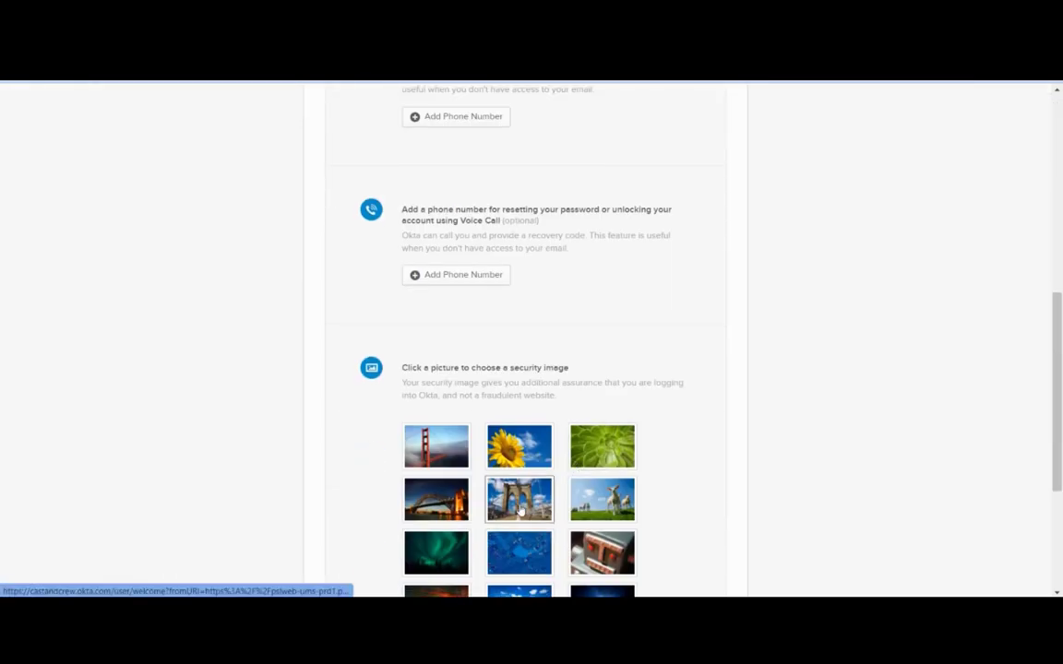
left_click(519, 498)
scroll(701, 478, "down", 1)
scroll(701, 477, "down", 1)
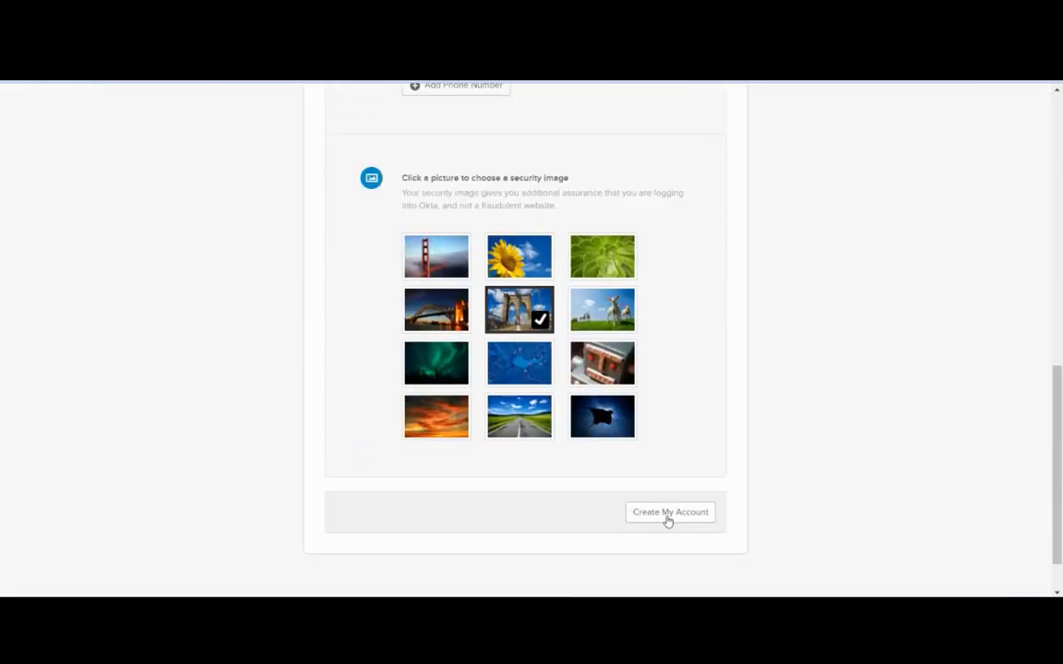
left_click(668, 516)
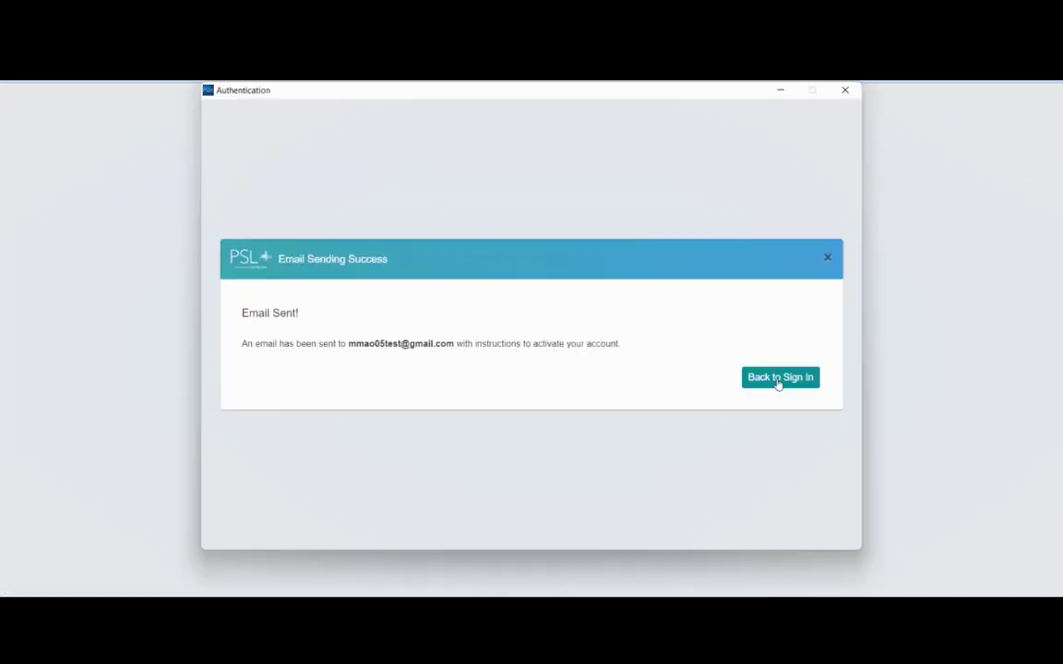
Return to PSL+ sign-in and log in with the user's email address and new password.
left_click(777, 378)
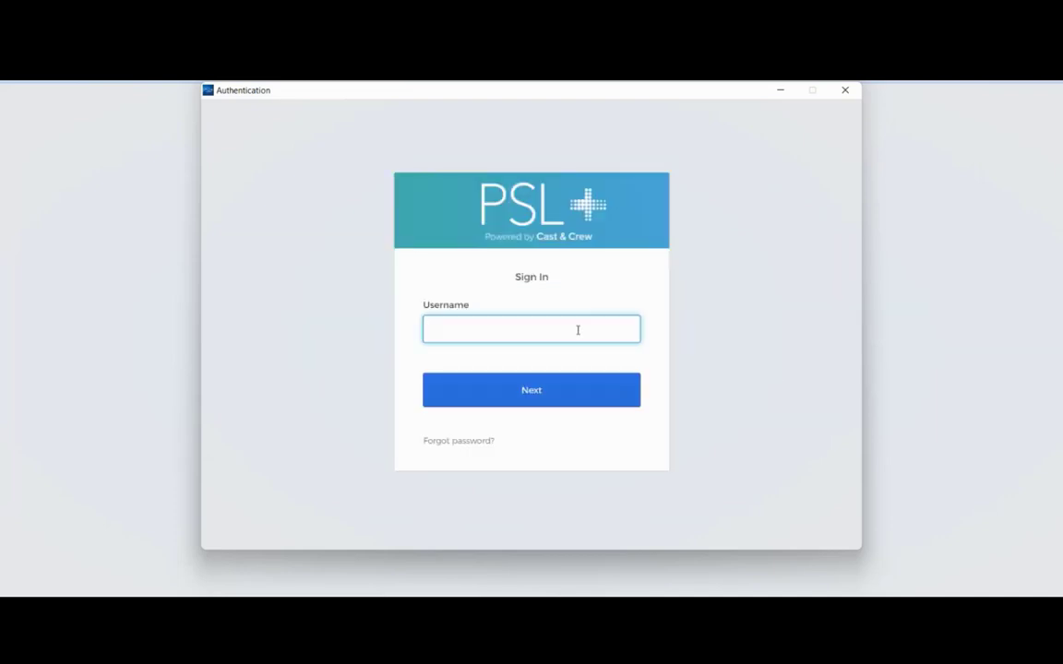
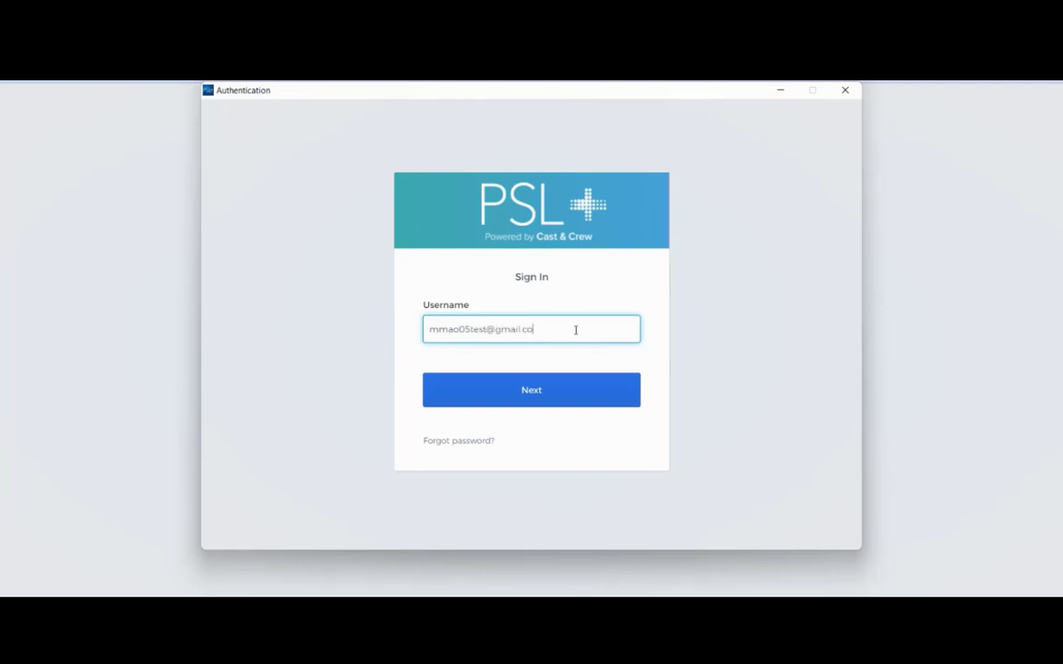
left_click(526, 391)
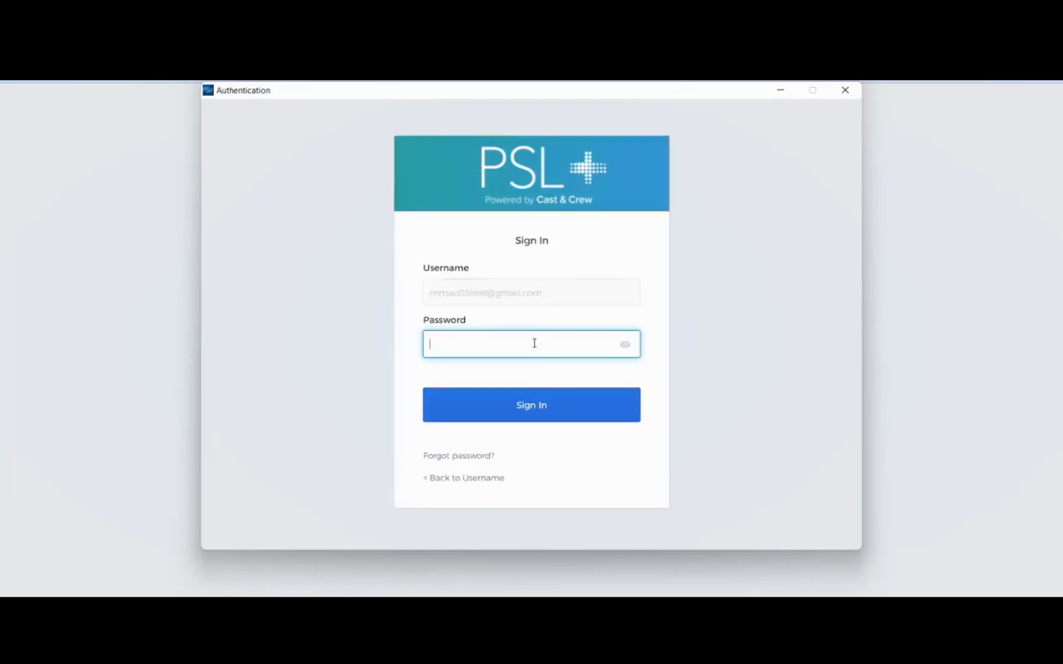
type("************")
left_click(532, 408)
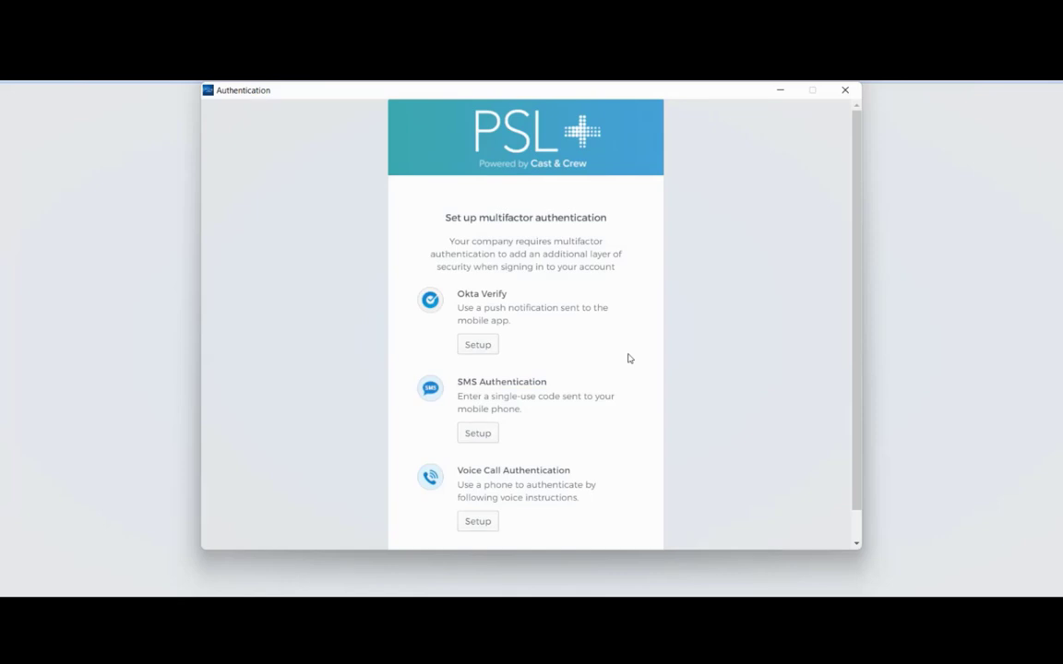
Choose Okta Verify setup for an iPhone and proceed to the QR code page.
left_click(476, 346)
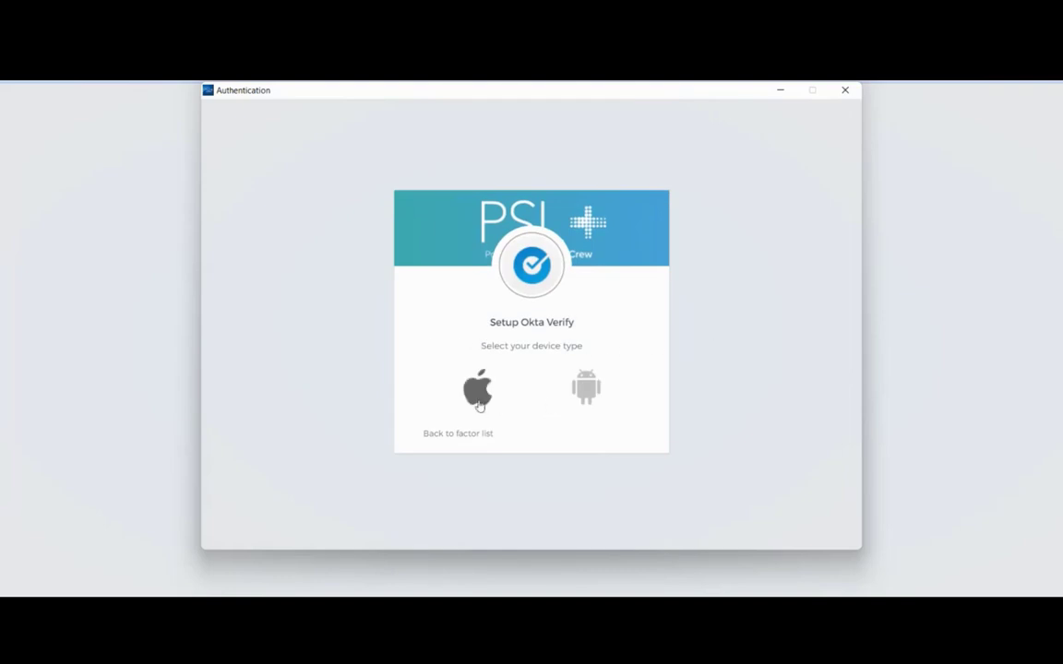
left_click(478, 406)
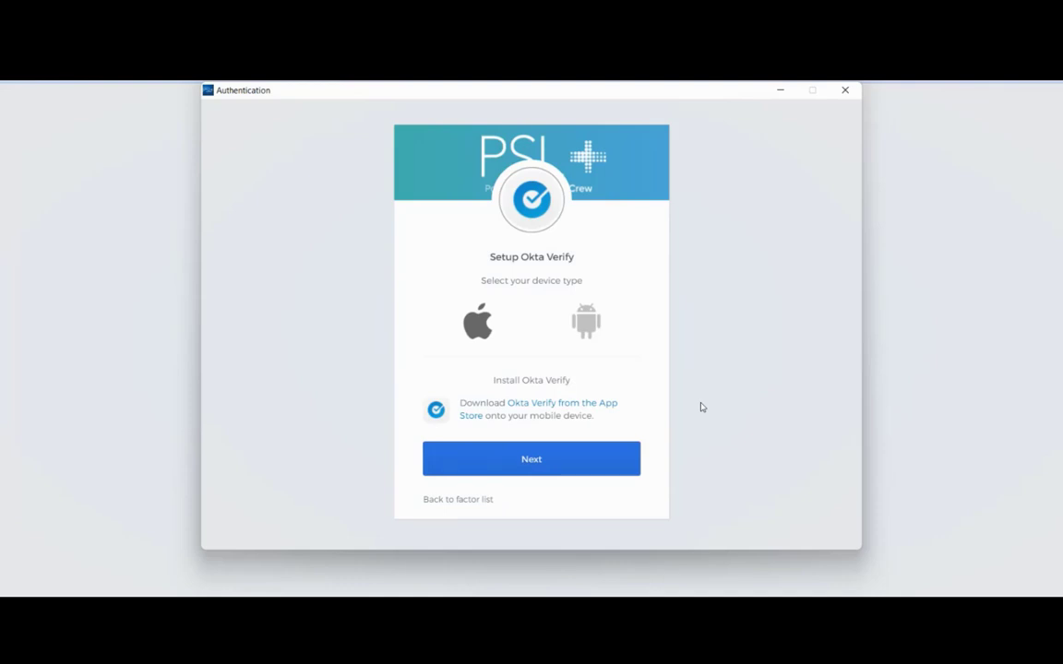
left_click(510, 465)
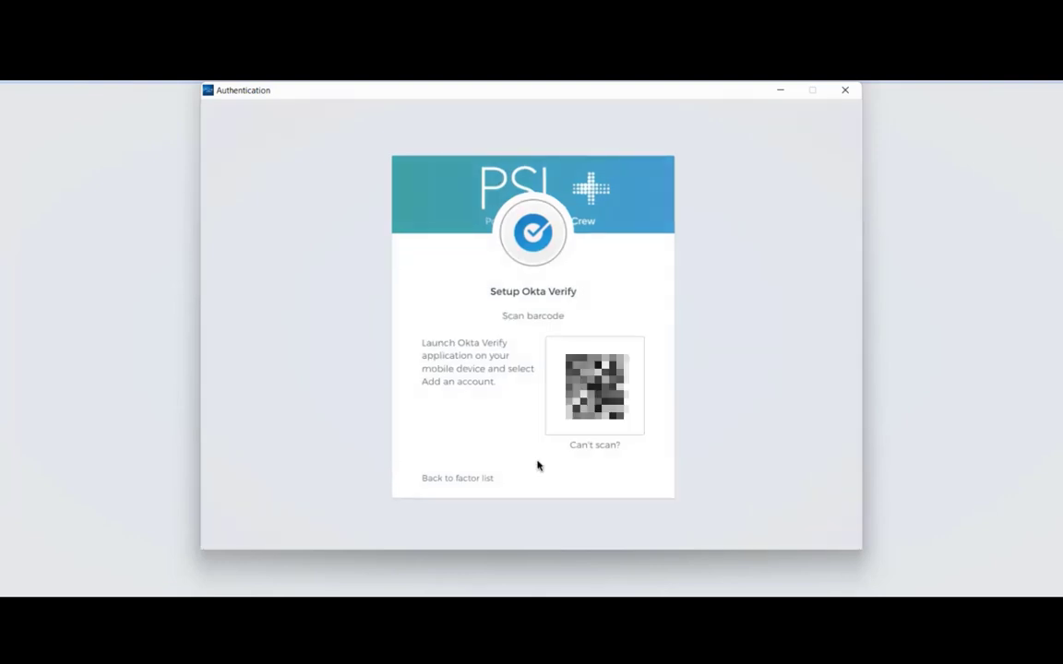
Check the 'Can't scan?' alternative, then return to the barcode to scan it with Okta Verify.
left_click(591, 447)
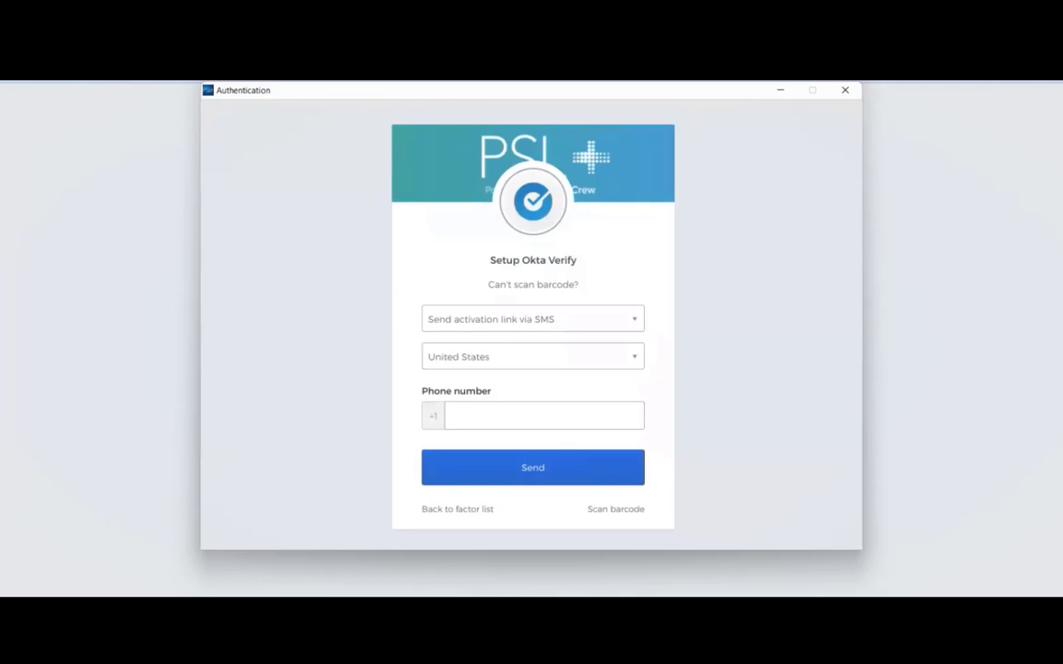
left_click(615, 509)
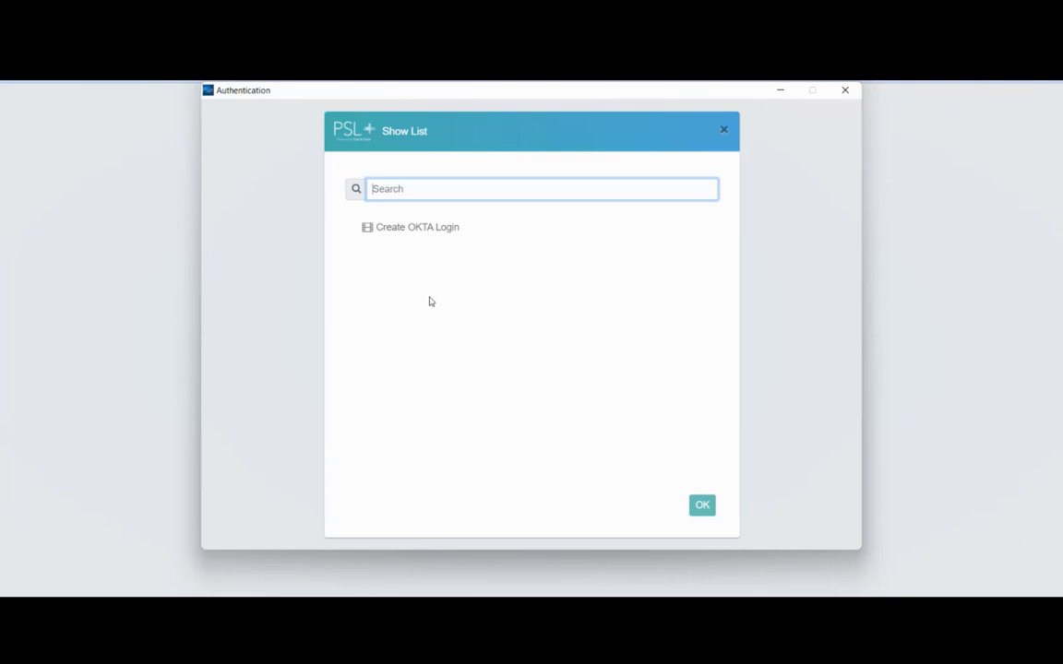
Open the Create OKTA Login show from the Show List and maximize the PSL+ window.
left_click(400, 230)
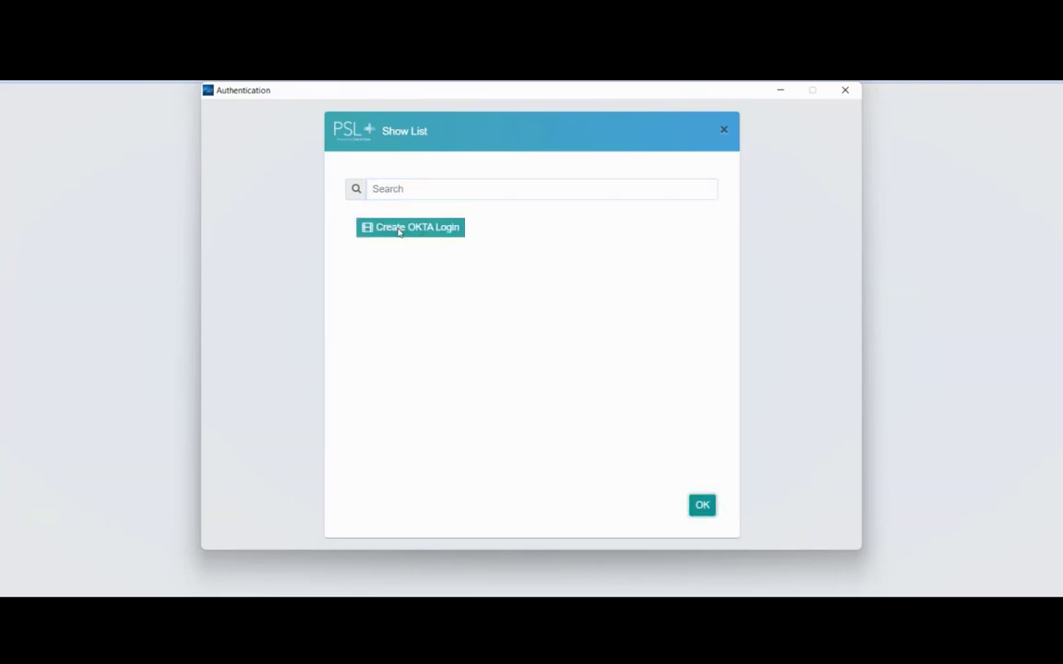
left_click(705, 510)
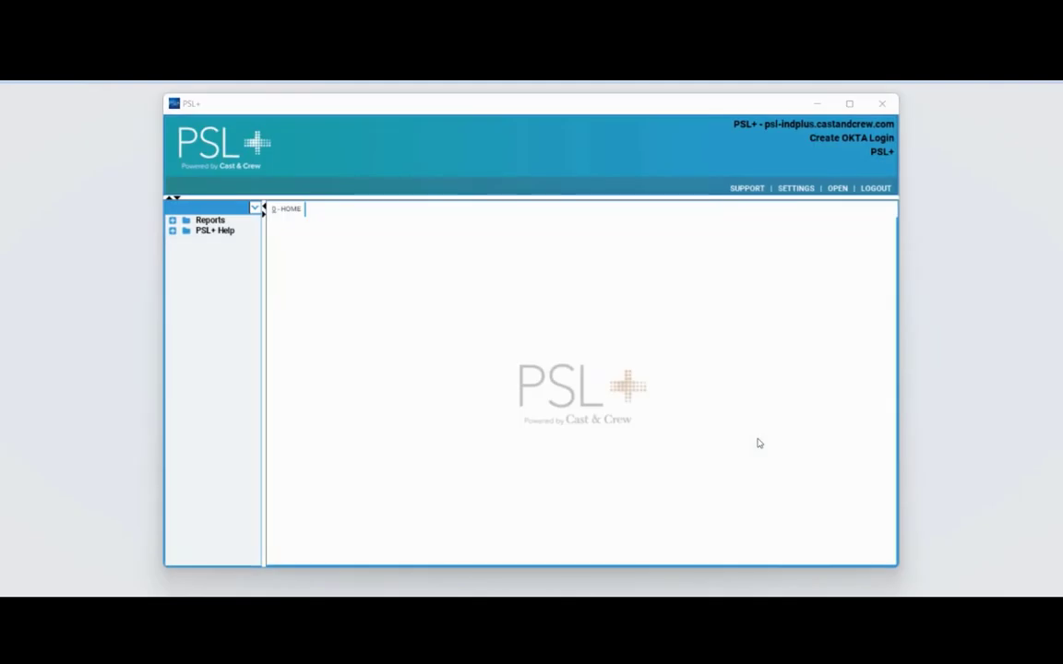
left_click(850, 105)
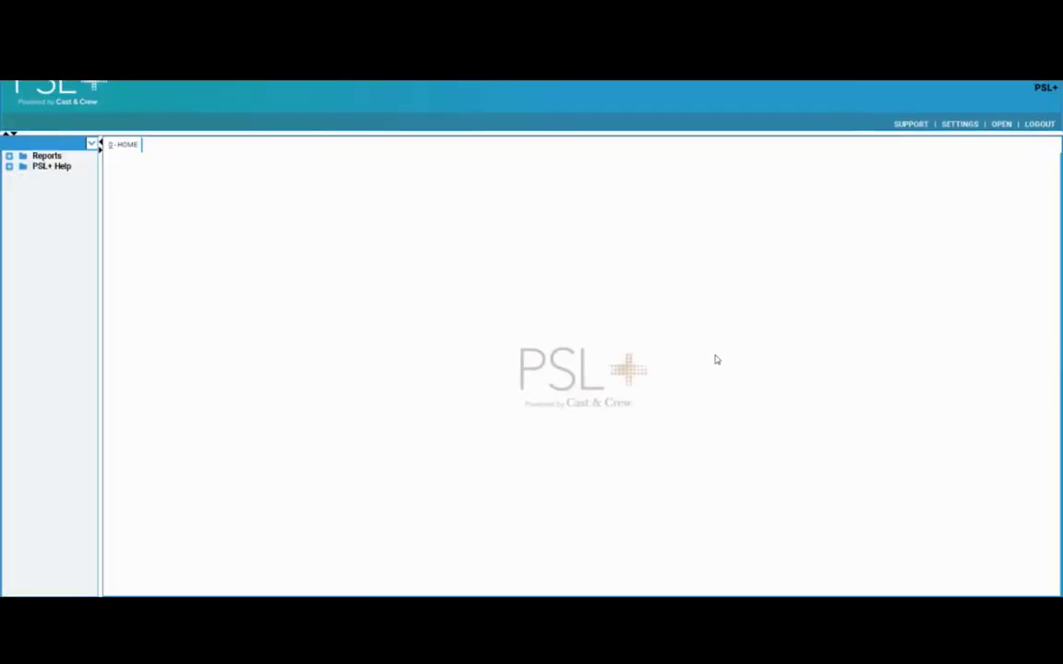